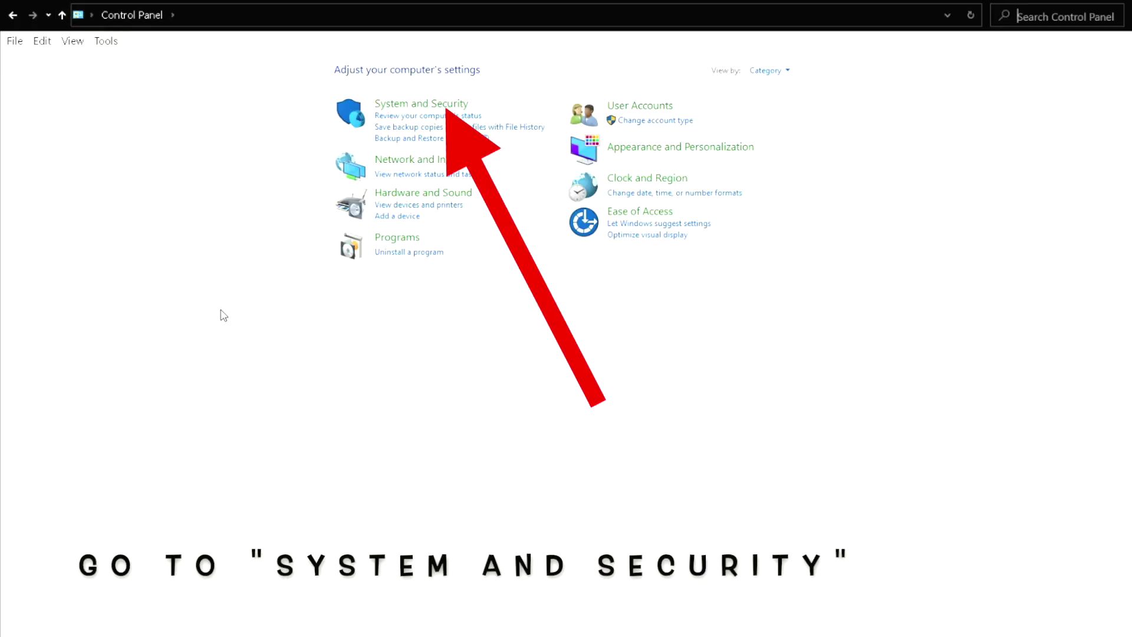
Go to System and Security > Windows Defender Firewall > Allow an app or feature page.
left_click(424, 109)
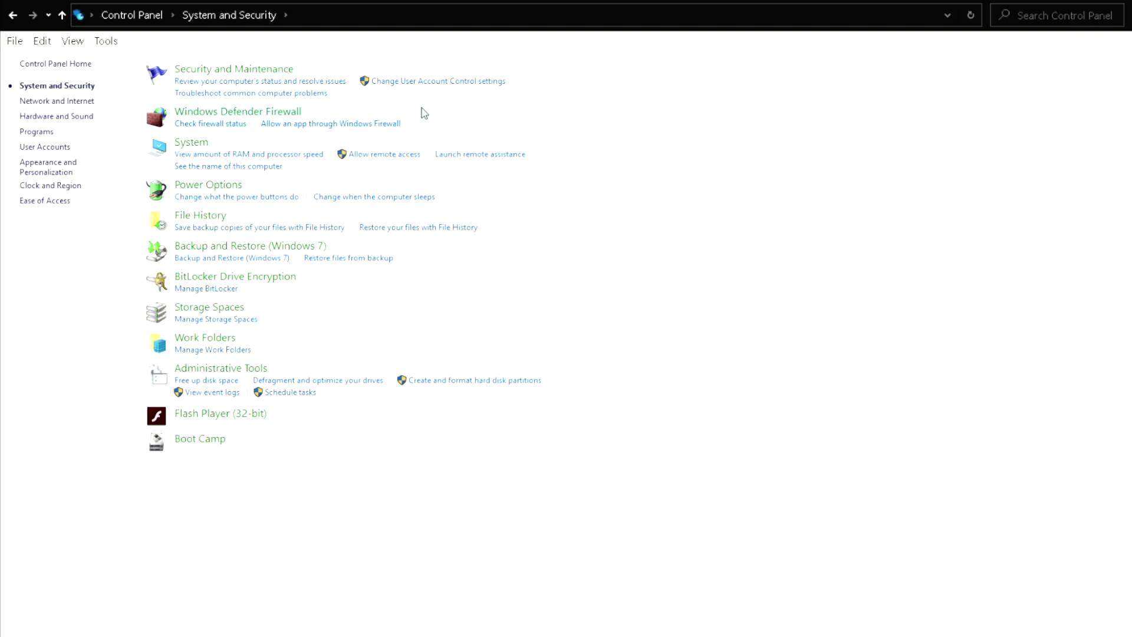
left_click(230, 115)
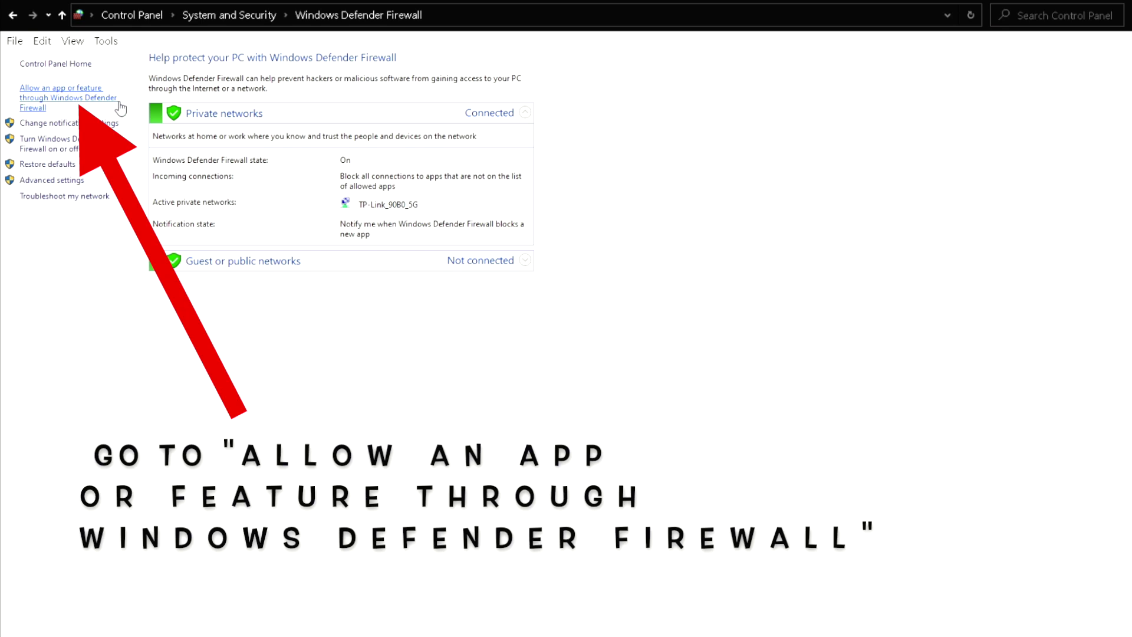
left_click(120, 107)
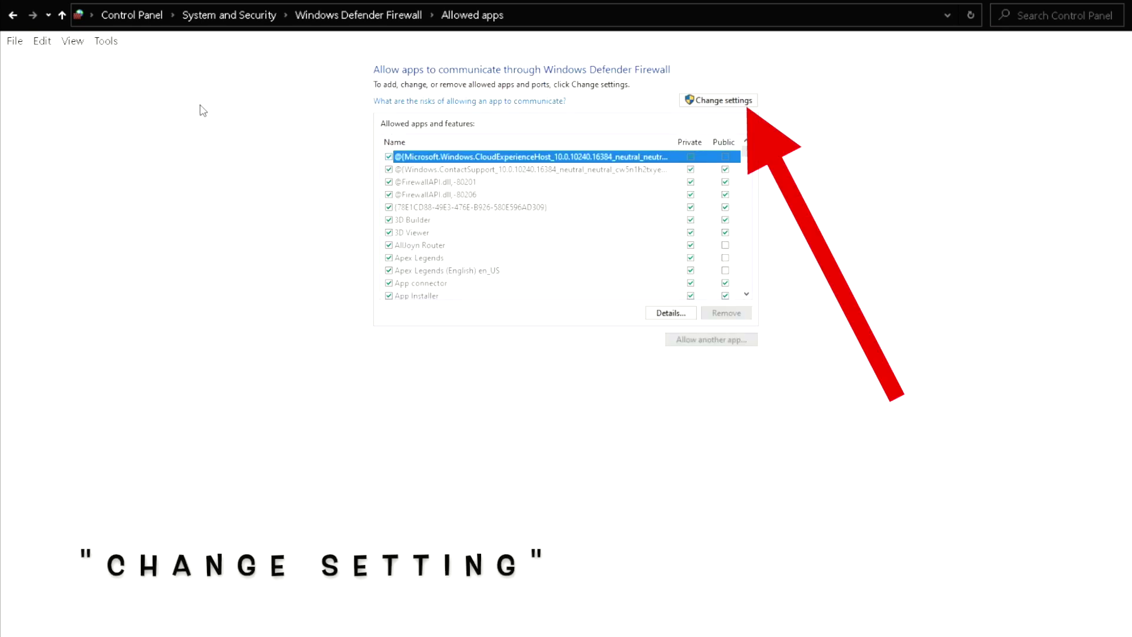
Enable Change settings and review the permissions of the Apex Legends and Origin entries.
left_click(754, 102)
scroll(550, 213, "down", 1)
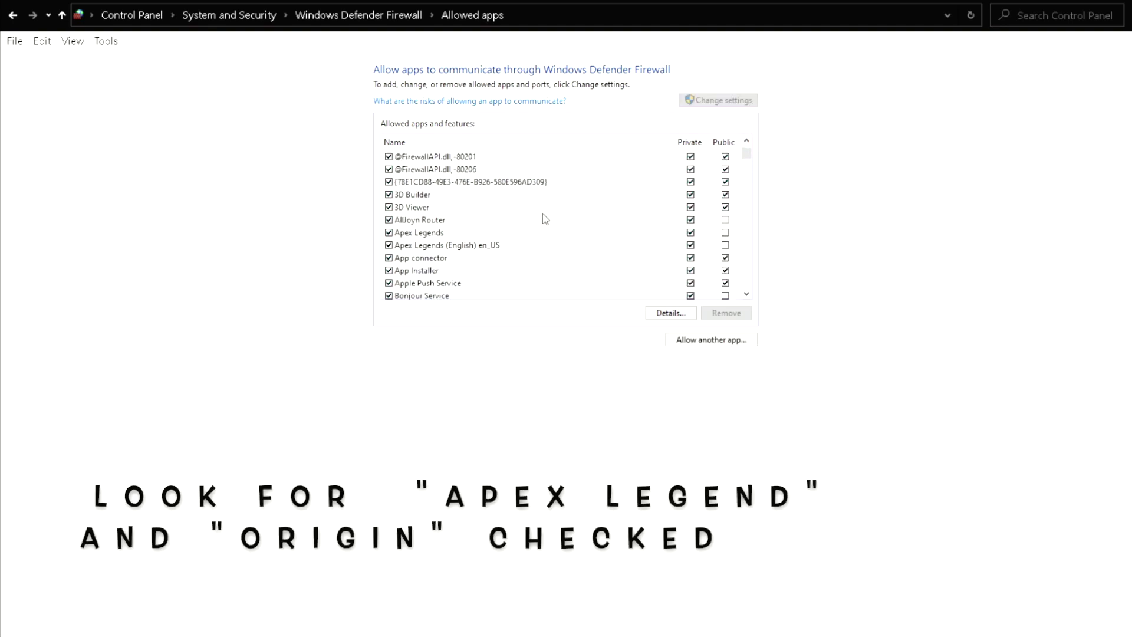
left_click(459, 233)
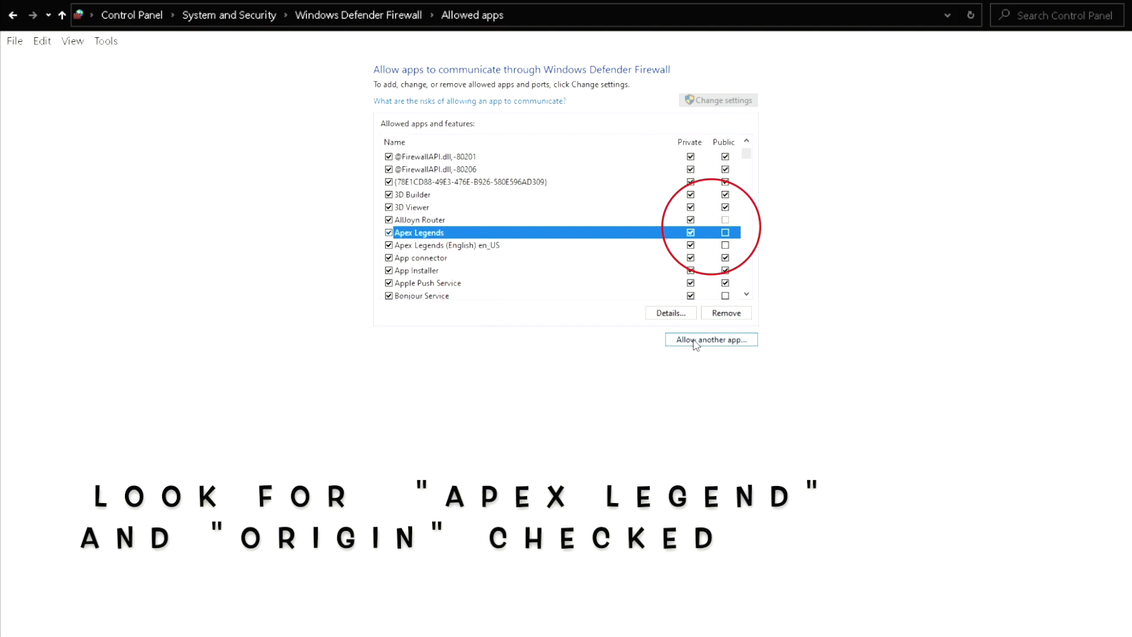
scroll(537, 286, "down", 3)
scroll(536, 286, "down", 4)
scroll(537, 286, "down", 2)
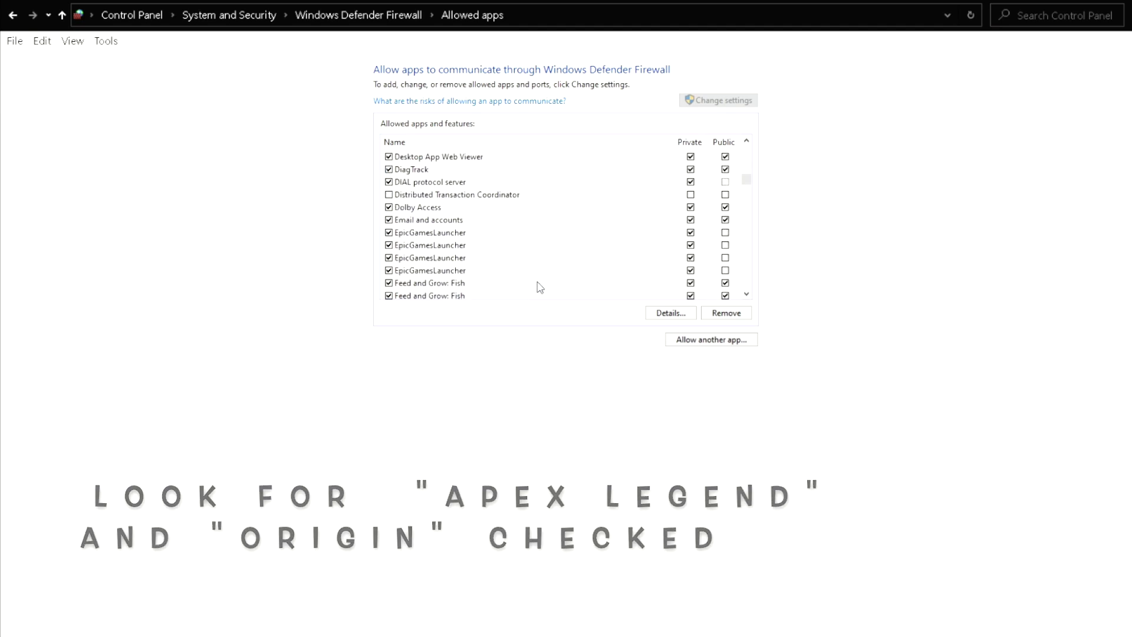
scroll(537, 285, "up", 2)
scroll(537, 286, "down", 5)
scroll(537, 285, "down", 5)
scroll(537, 285, "down", 3)
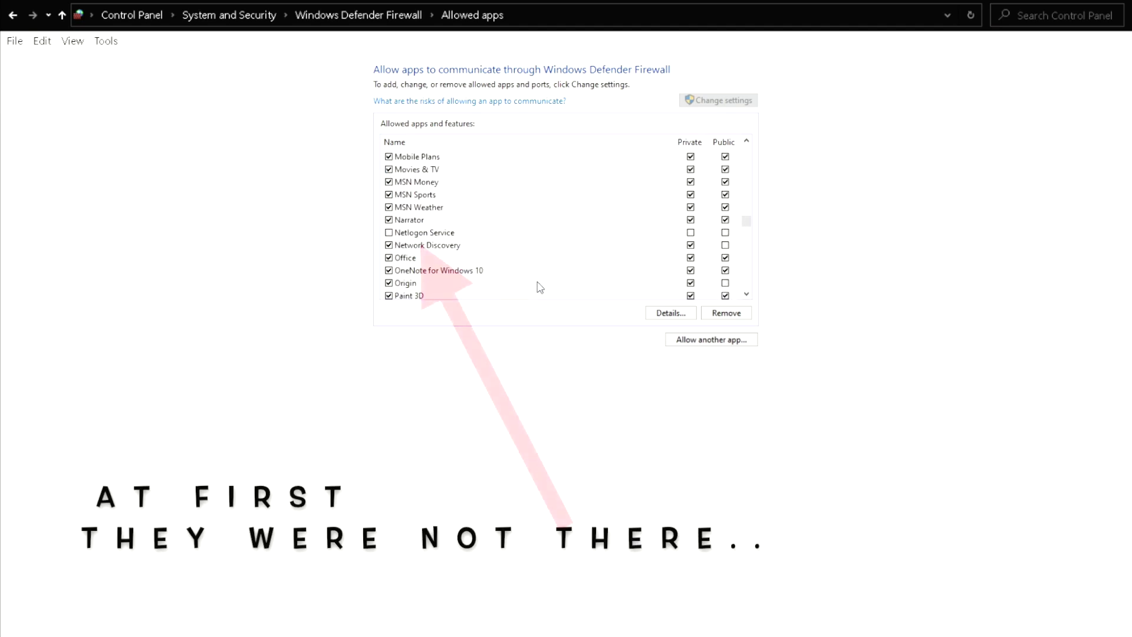
scroll(510, 281, "down", 1)
left_click(418, 249)
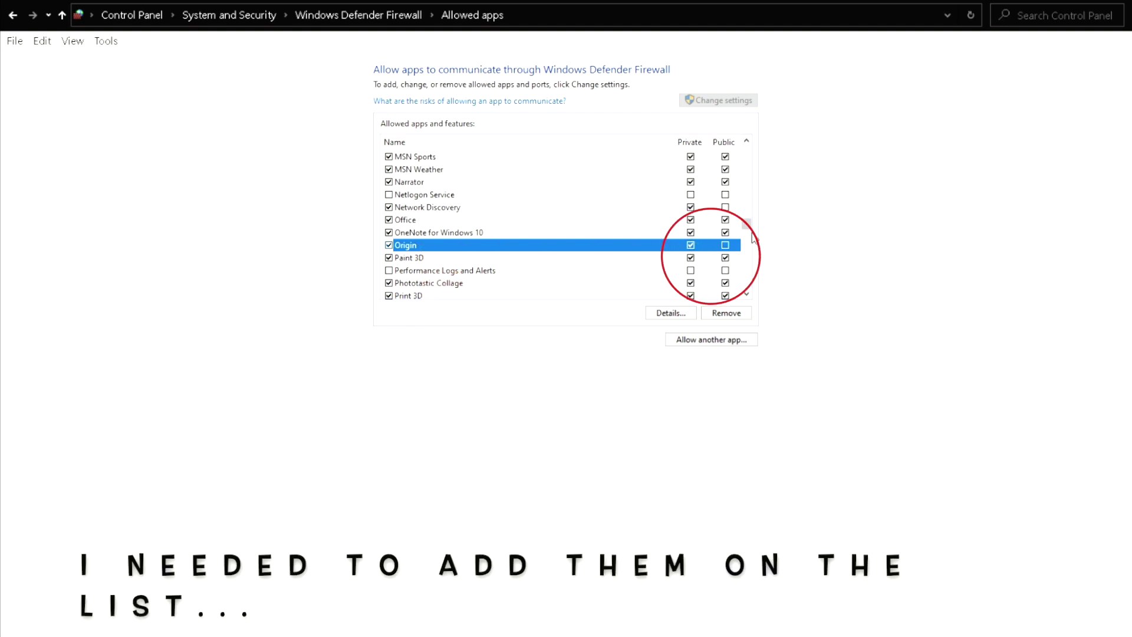
left_click_drag(748, 226, 750, 132)
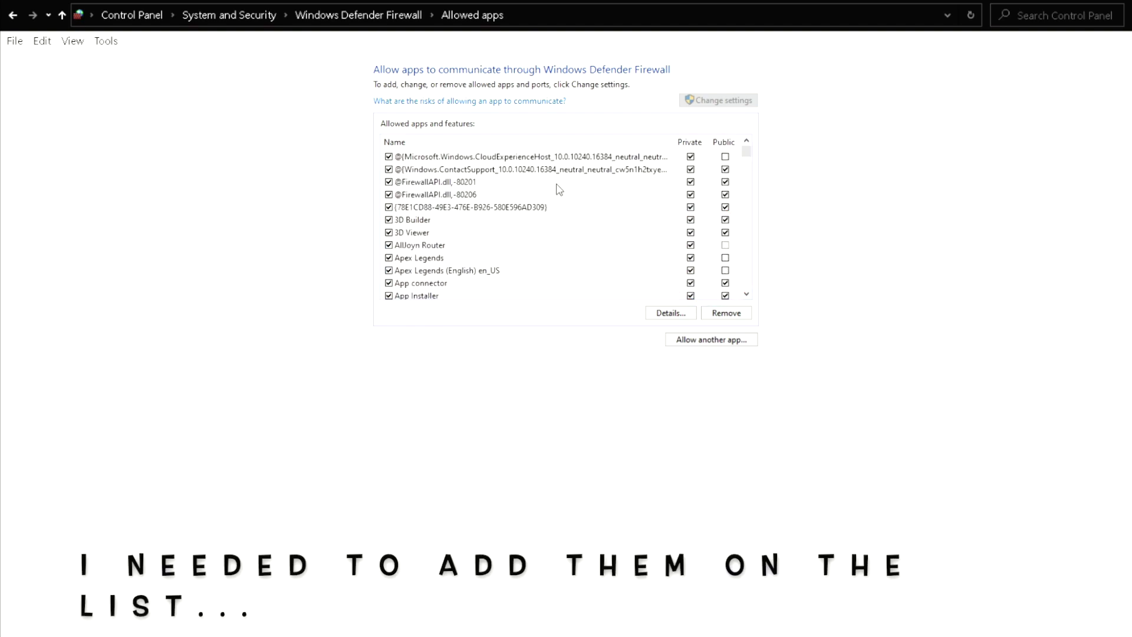
left_click(443, 257)
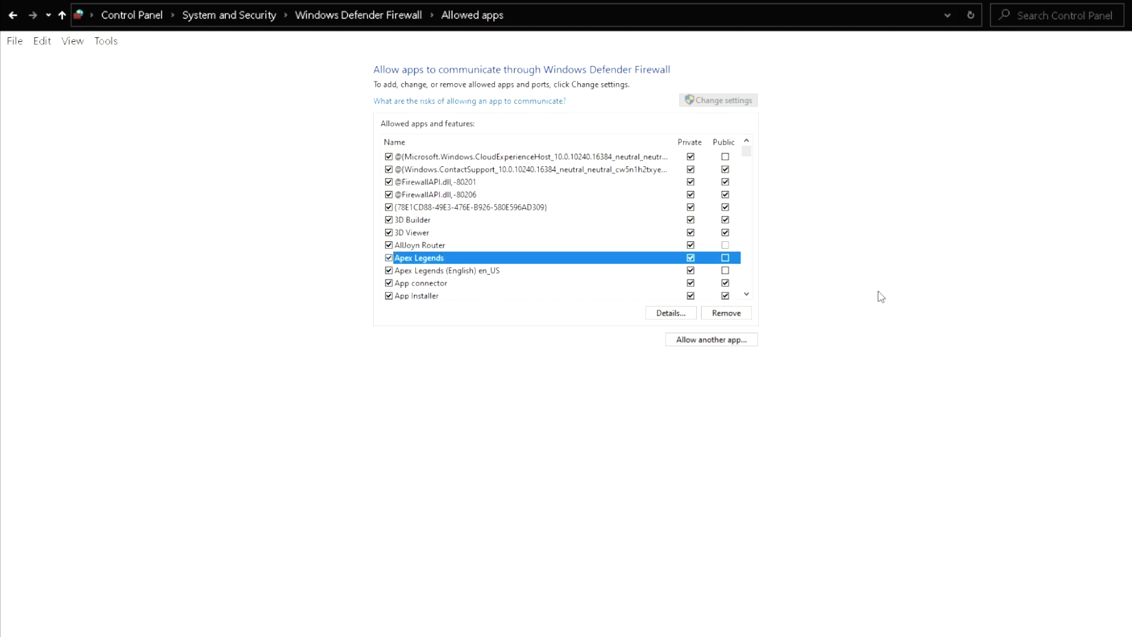
left_click(734, 344)
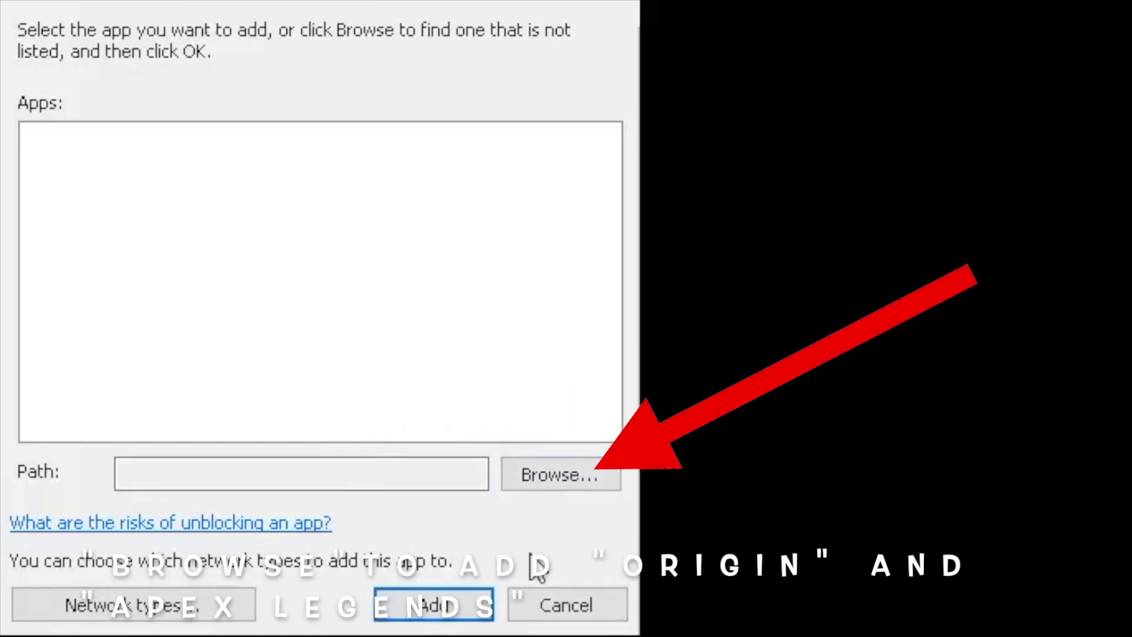
Browse to Program Files (x86) > Origin and select the Origin application.
left_click(586, 479)
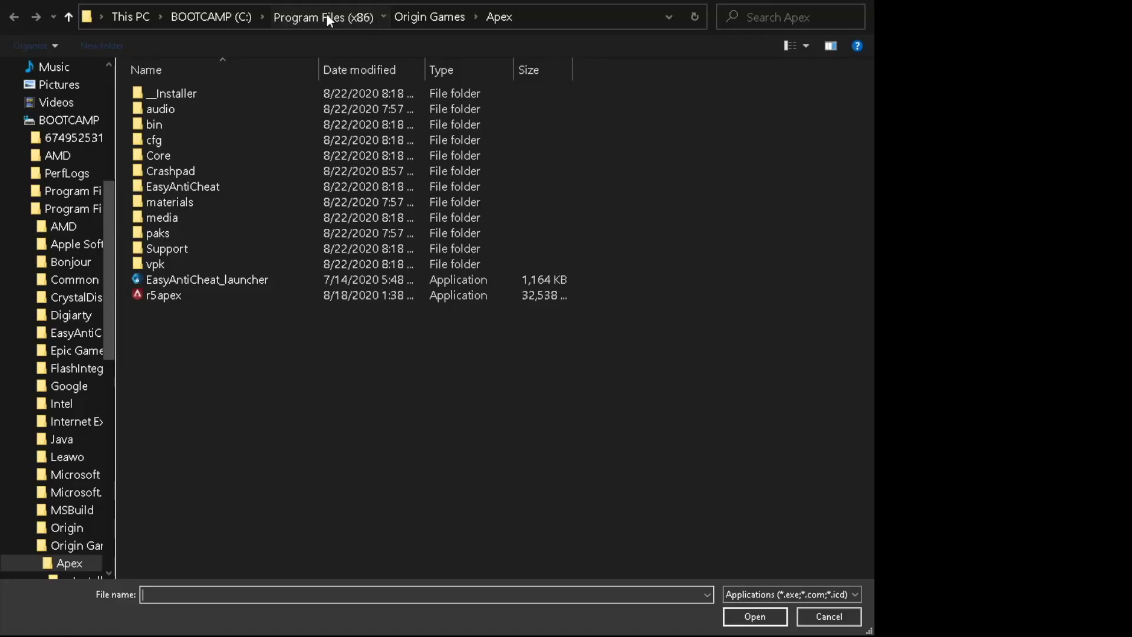
left_click(323, 15)
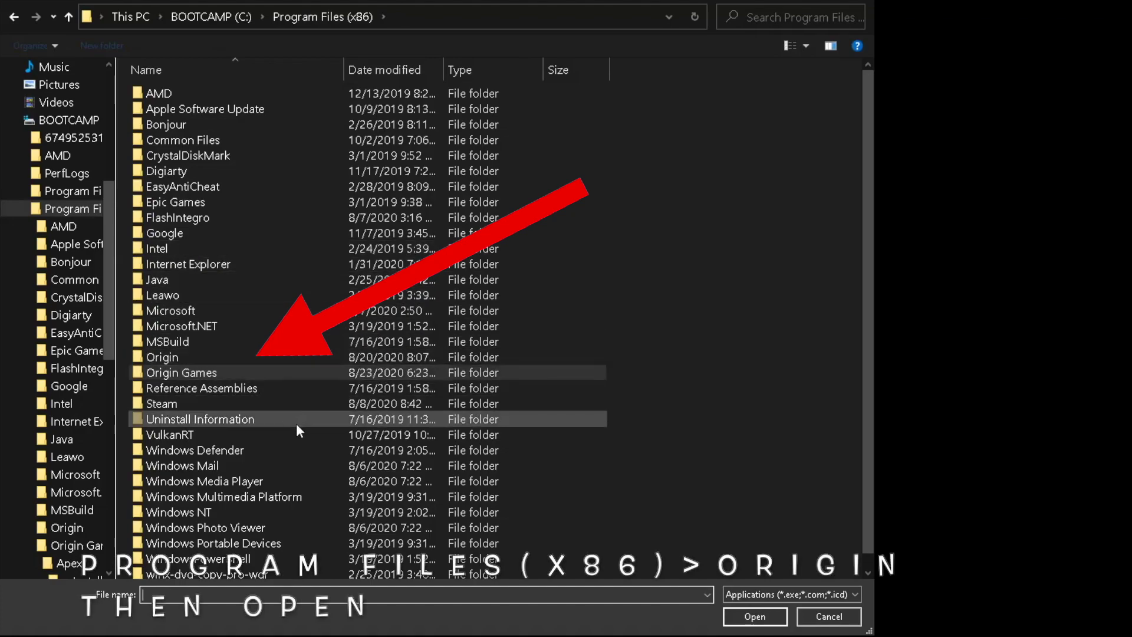
left_click(231, 360)
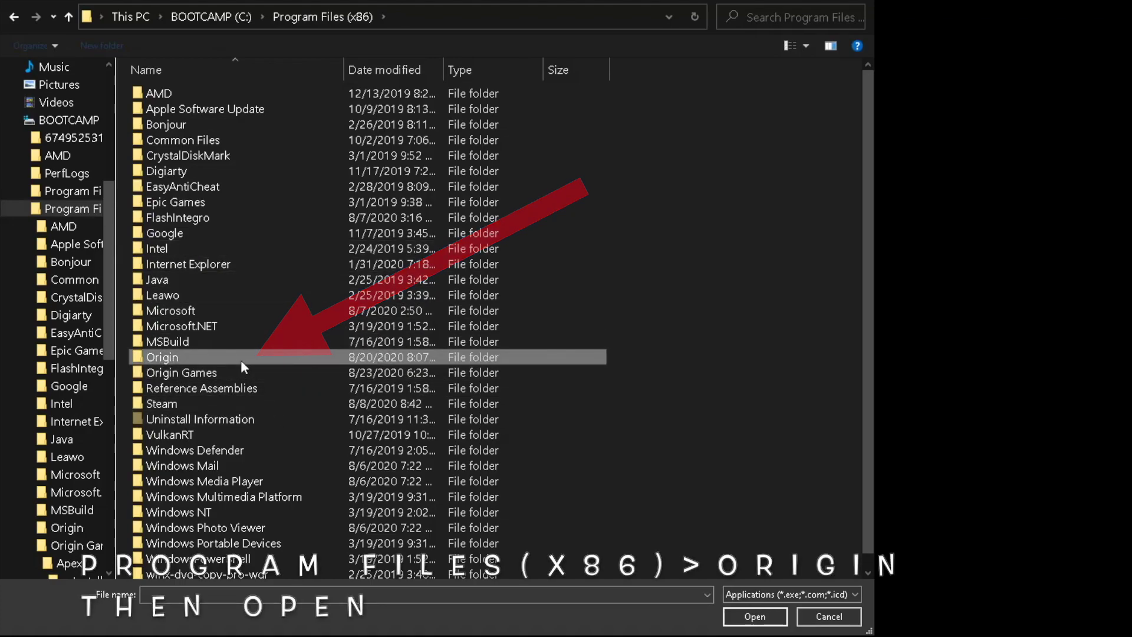
double_click(241, 360)
scroll(238, 354, "down", 1)
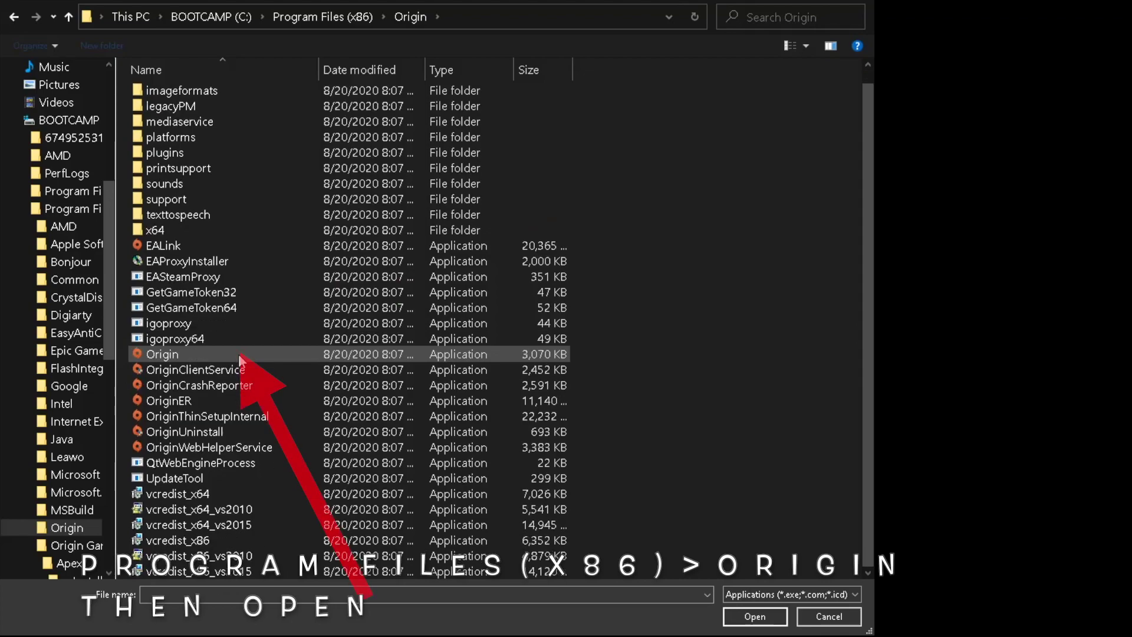
left_click(211, 354)
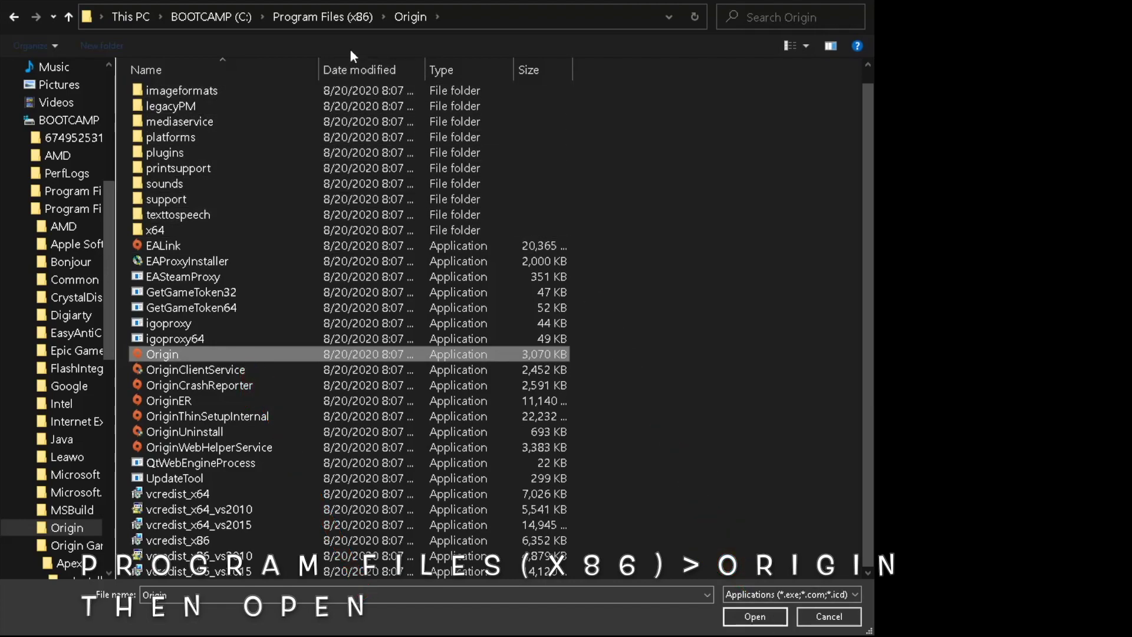
Browse to Program Files (x86) > Origin Games > Apex and select r5apex.
left_click(341, 18)
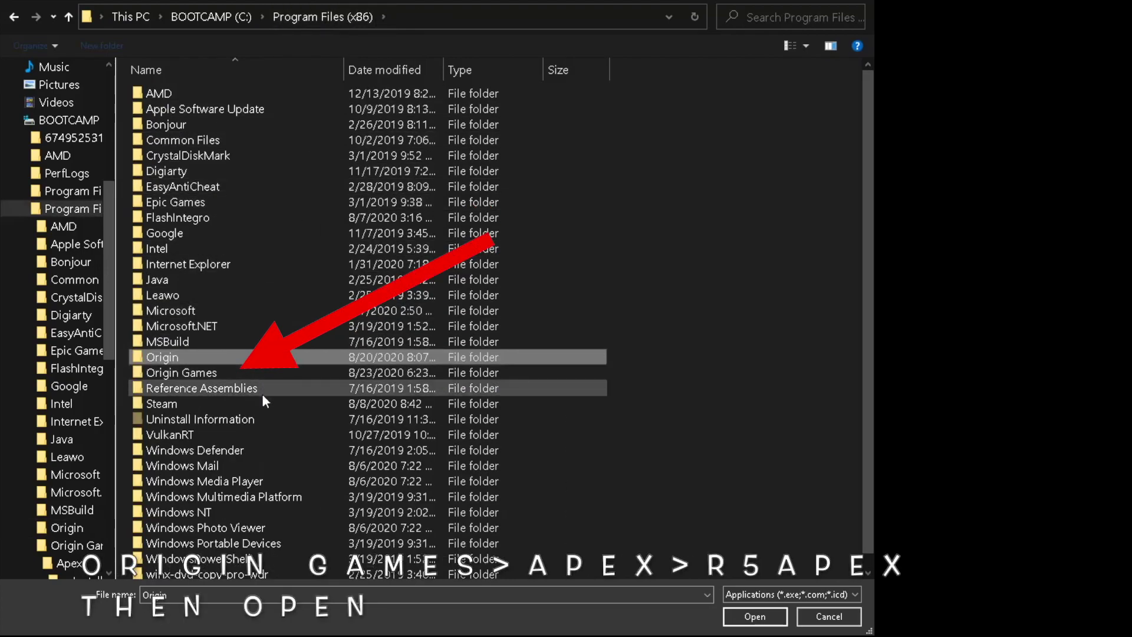
double_click(254, 376)
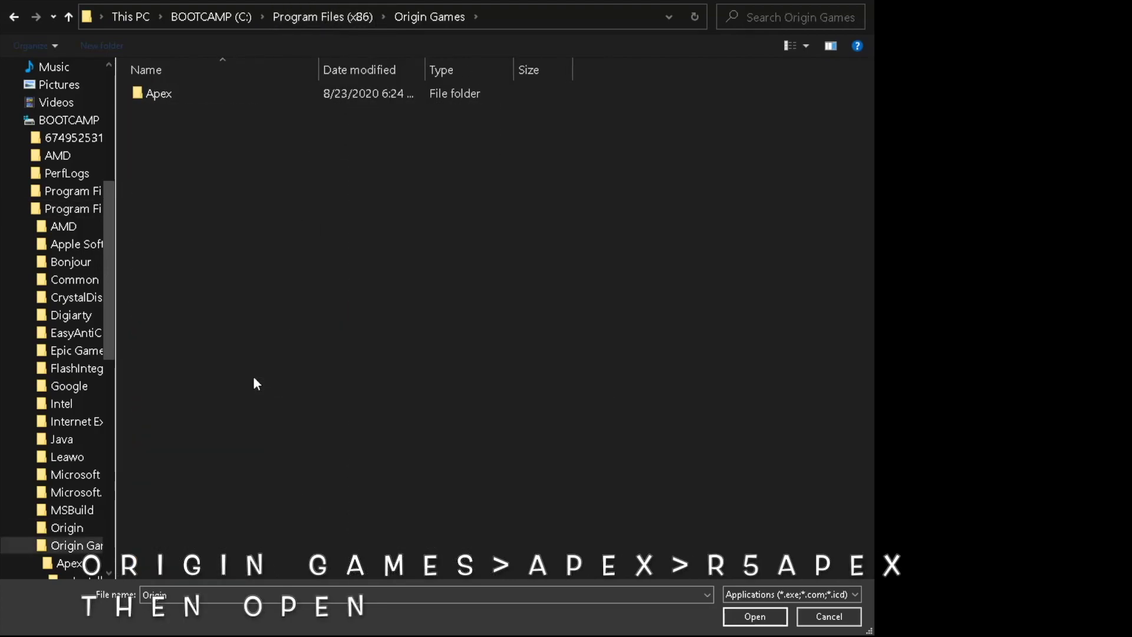
double_click(192, 95)
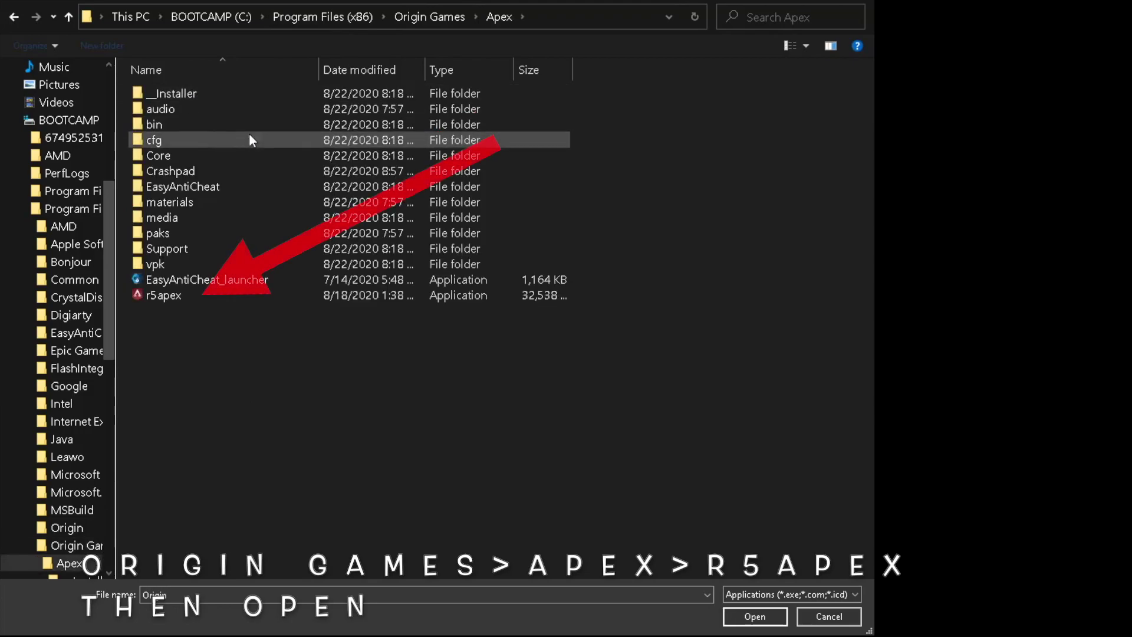
left_click(344, 297)
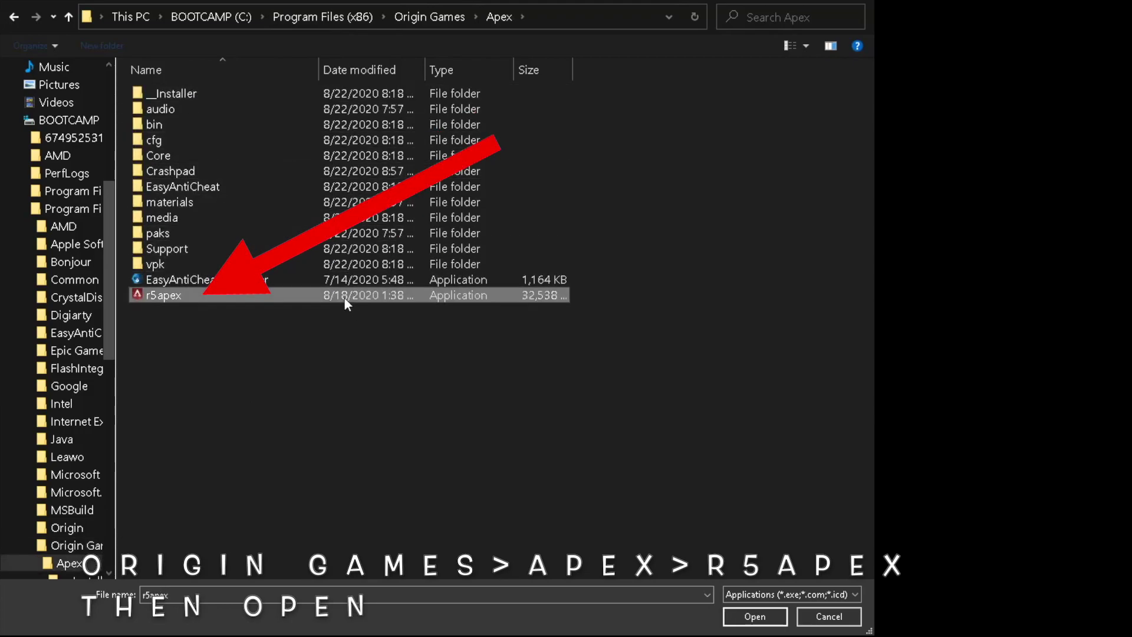